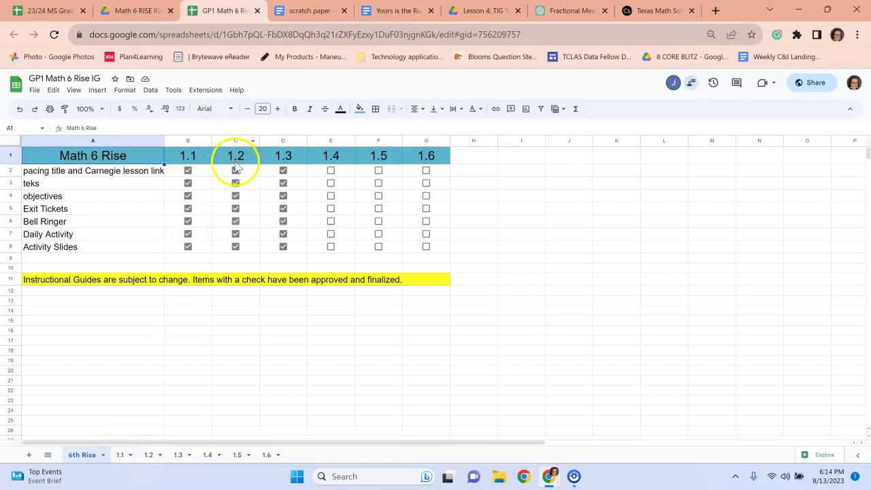
Go to the 1.2 week sheet and open Monday's M1T1L3 Composing and Decomposing Numbers slides from the Rise Lesson row.
left_click(155, 453)
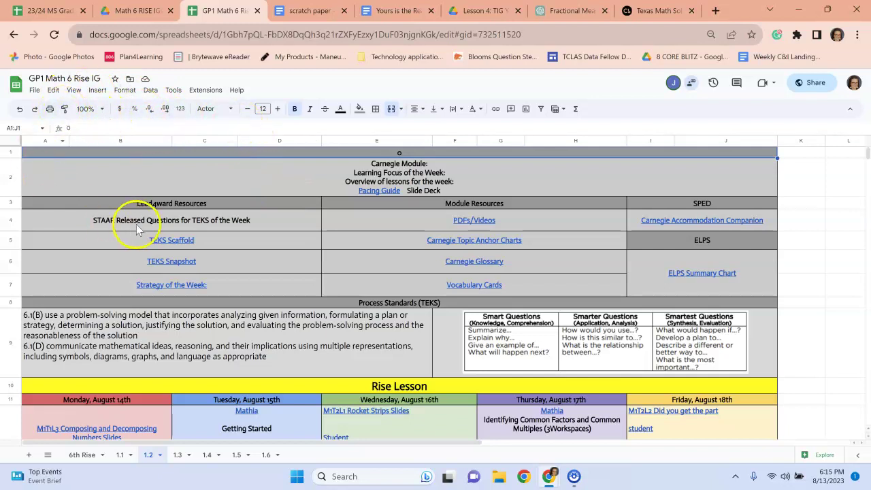
scroll(137, 230, "down", 3)
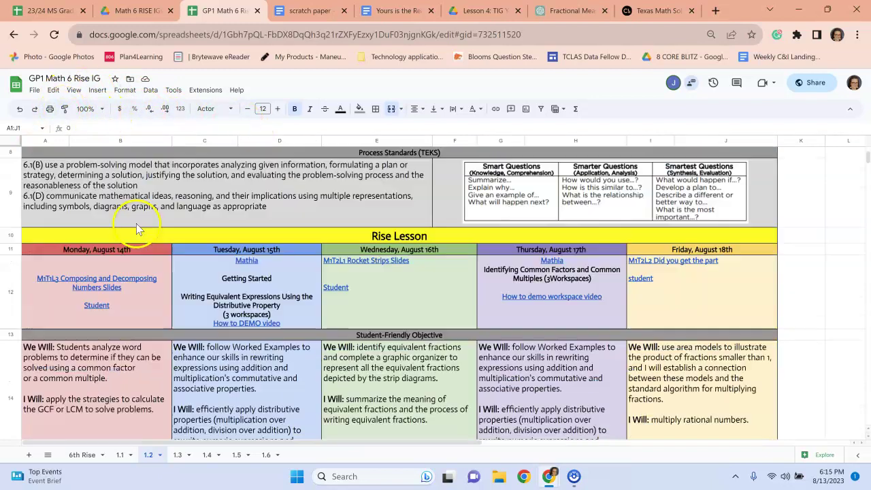
left_click(345, 235)
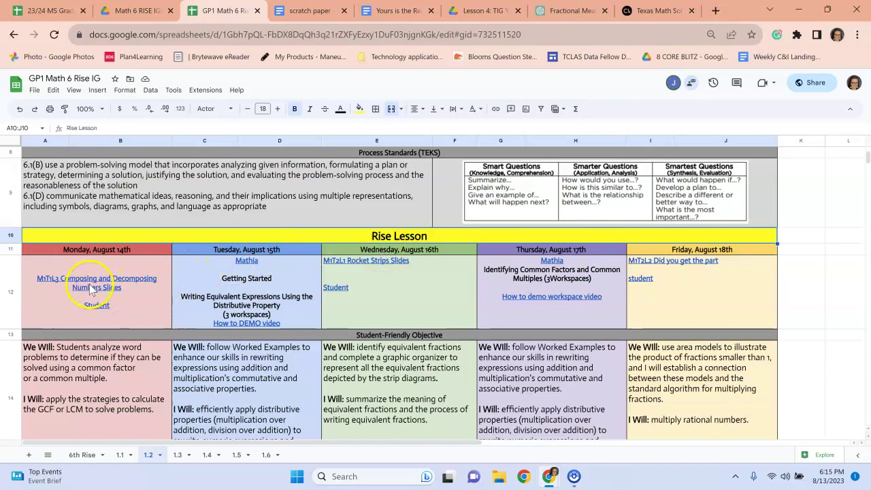
scroll(139, 286, "down", 2)
mouse_move(92, 238)
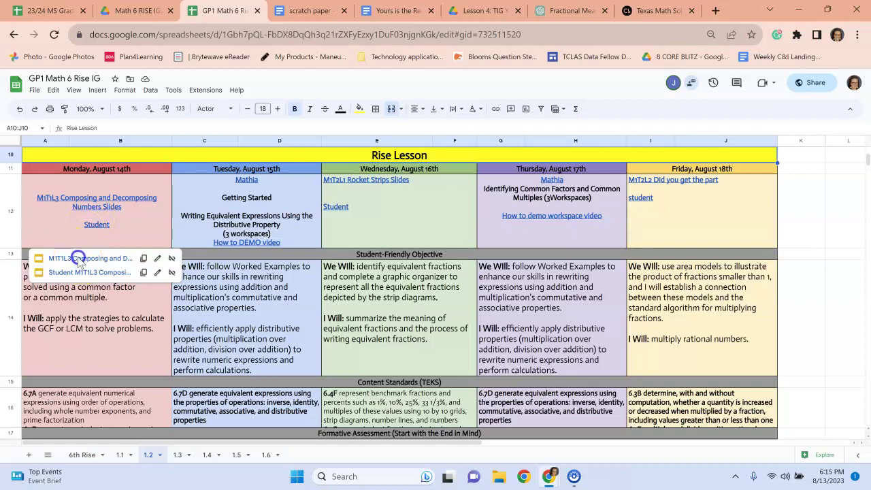
left_click(80, 260)
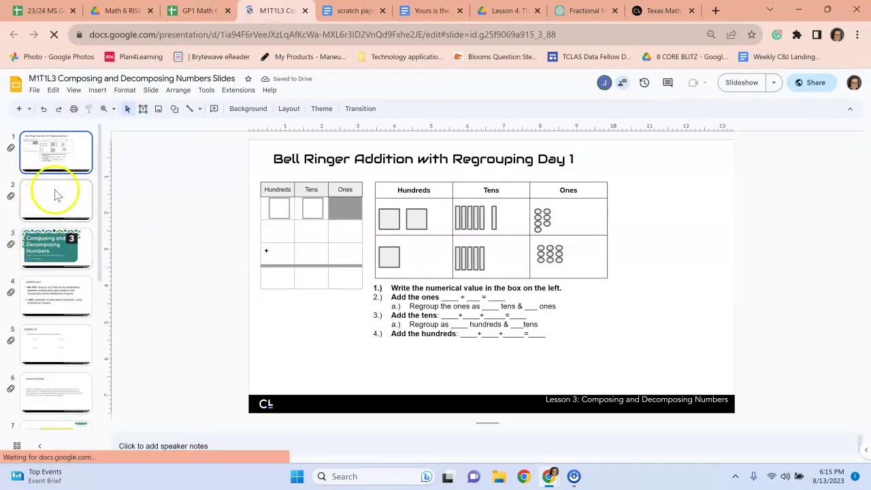
Look through the whole M1T1L3 slide deck, displaying slide 2 and the last slide, 12.
scroll(53, 204, "down", 5)
scroll(53, 211, "down", 1)
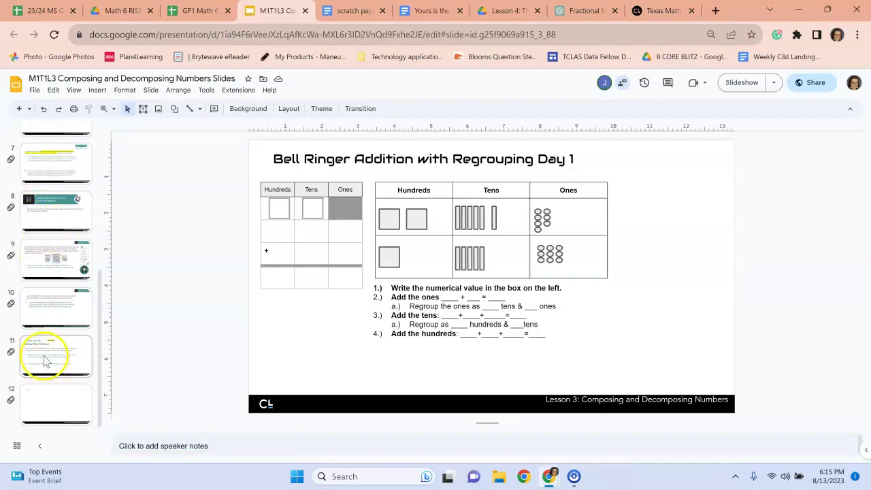
scroll(34, 293, "up", 5)
scroll(34, 272, "up", 3)
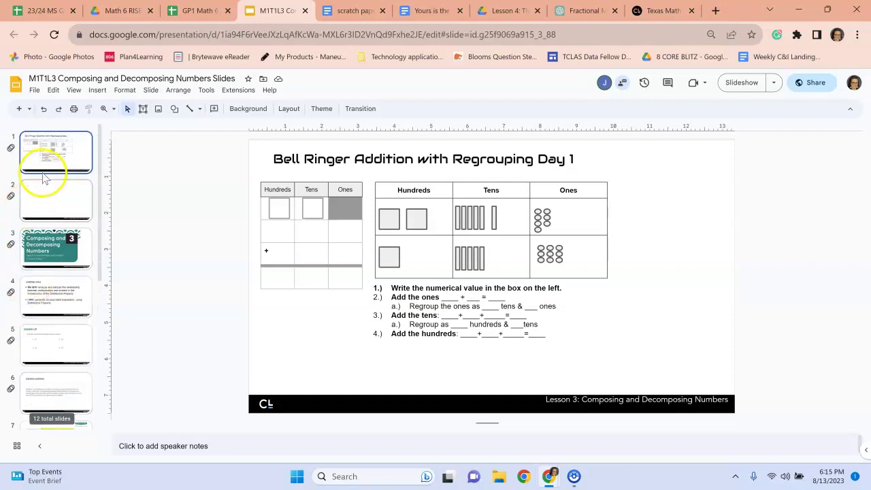
left_click(56, 202)
scroll(59, 293, "down", 8)
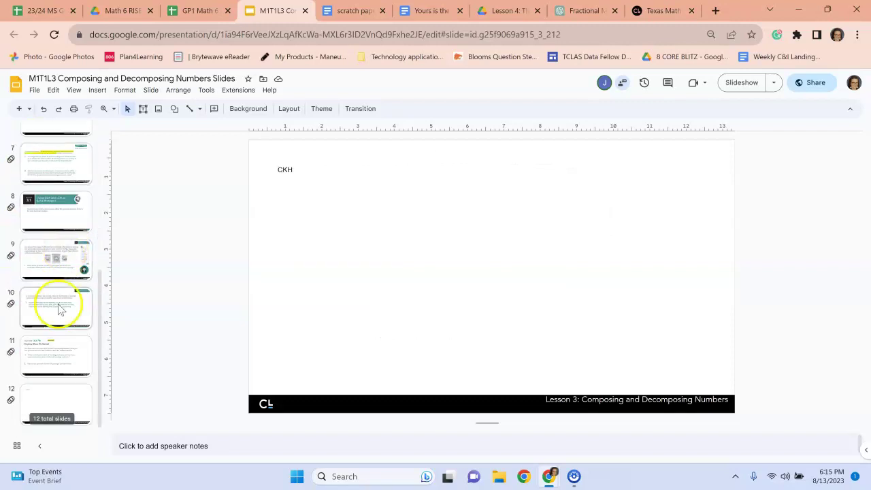
left_click(60, 401)
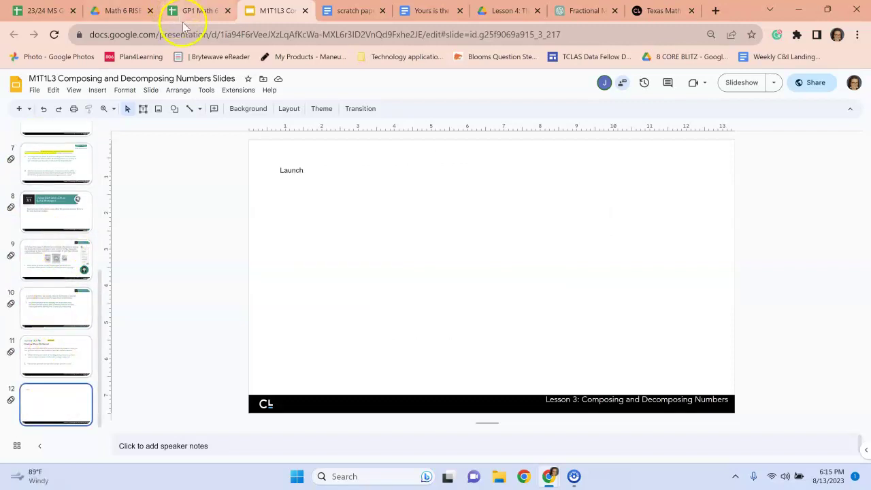
Return to the instructional guide, open Monday's Student version of the M1T1L3 slides and view both of its pages.
left_click(203, 12)
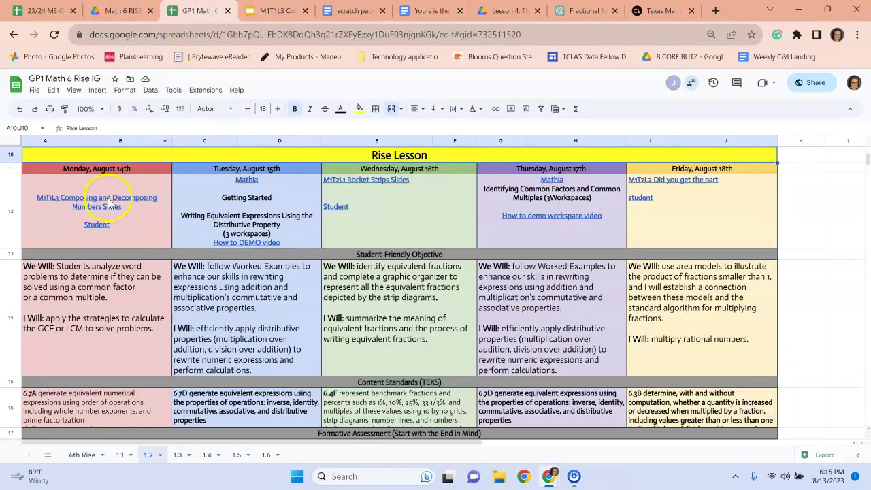
left_click(106, 231)
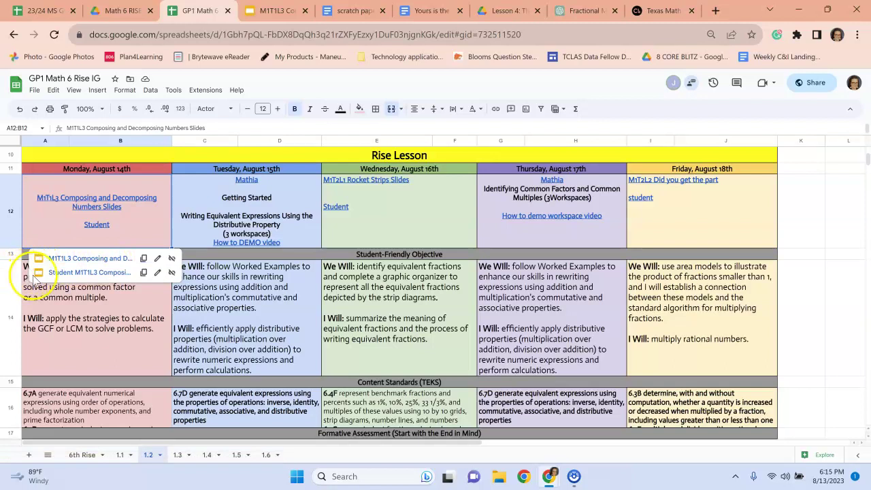
left_click(81, 272)
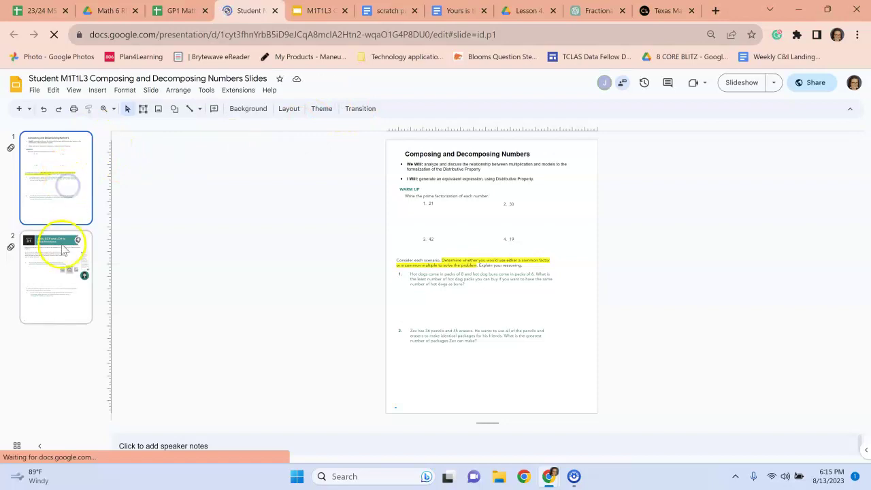
left_click(65, 289)
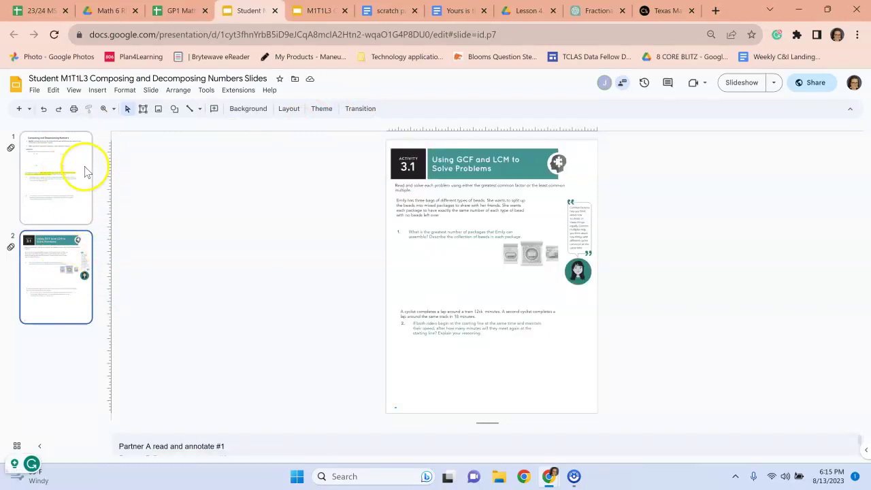
left_click(65, 186)
left_click(48, 276)
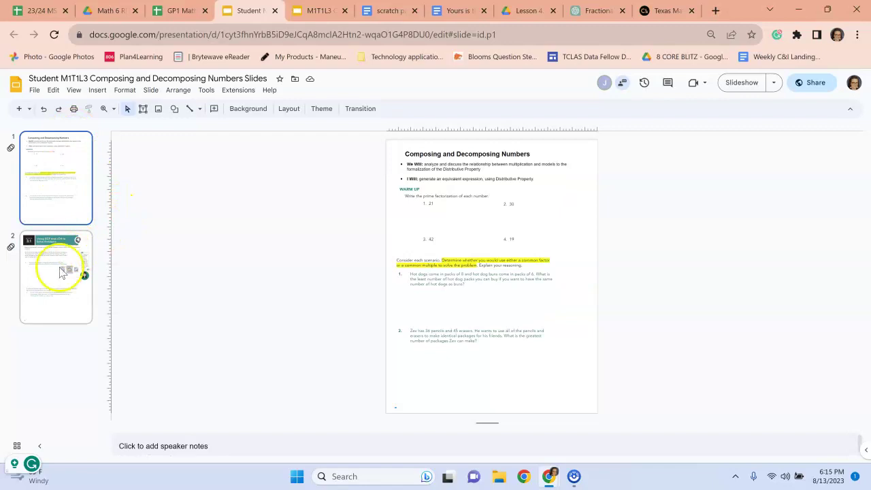
From Tuesday's Rise Lesson in the guide, open the 8/15 Rise 6 MATHia Student Expectations slides and view slides 2 and 3.
left_click(181, 10)
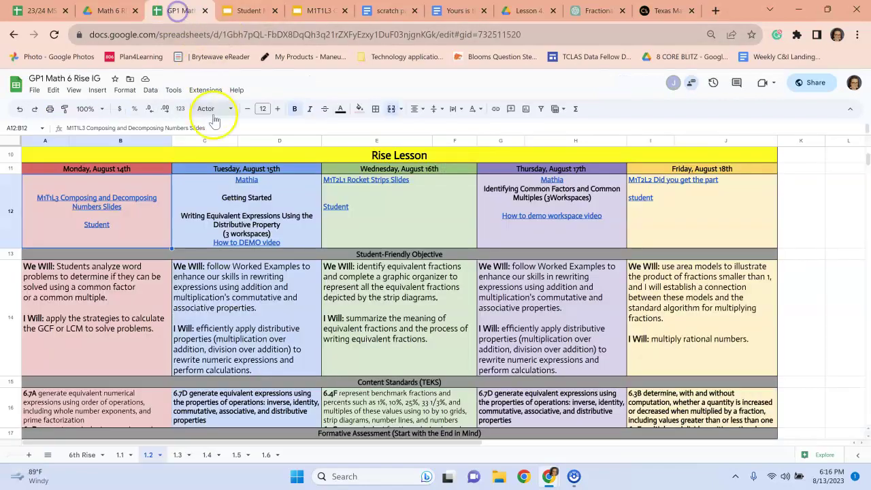
left_click(246, 181)
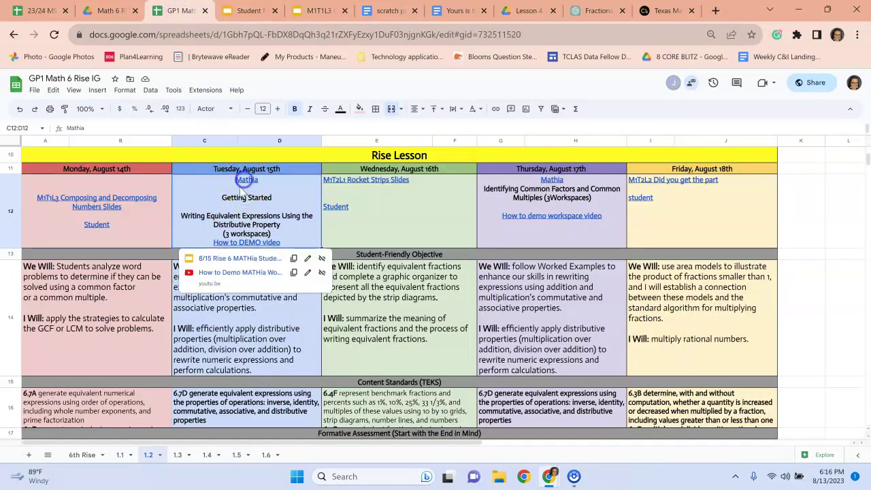
left_click(226, 259)
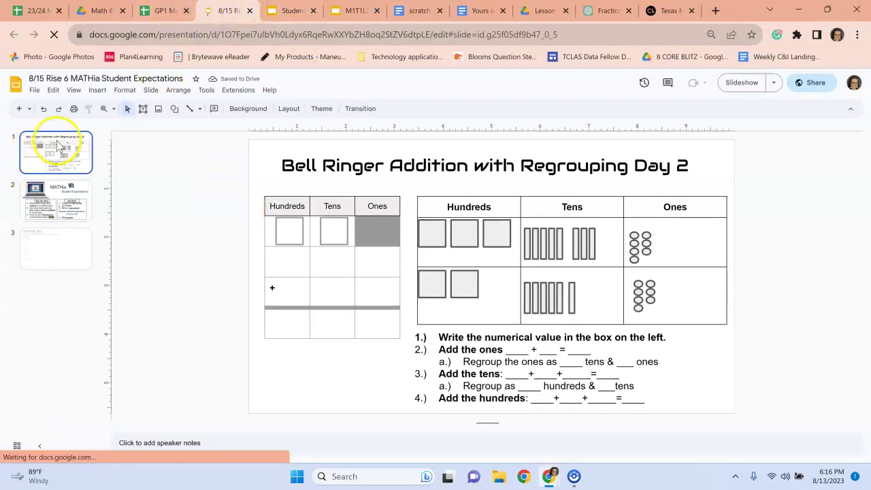
left_click(54, 191)
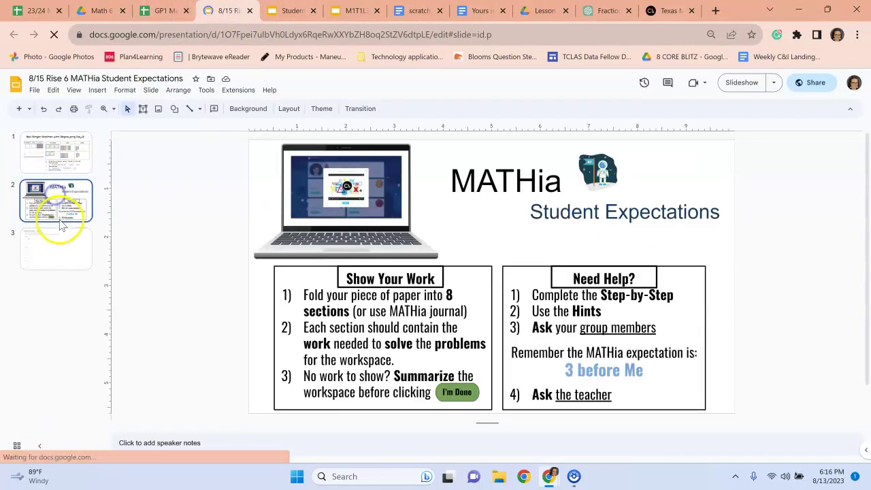
left_click(58, 258)
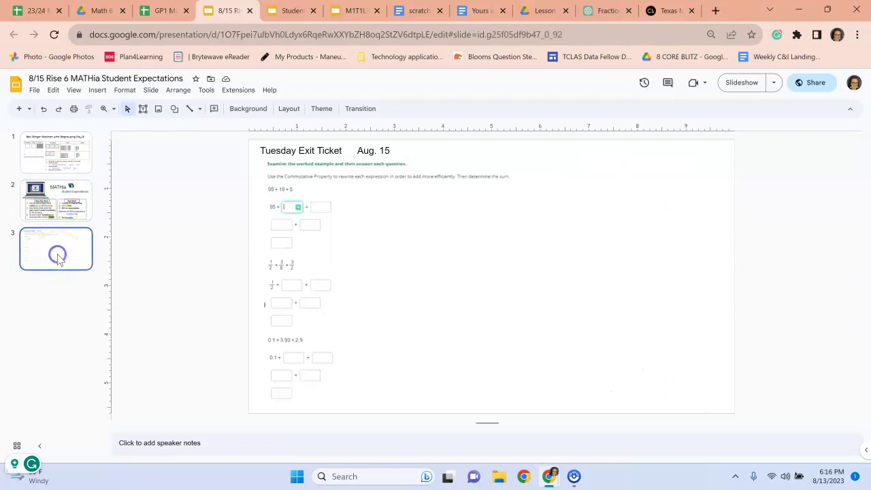
Return to the guide and examine Tuesday's demo video link and the objectives, standards and Core Lesson rows of week 1.2.
left_click(161, 12)
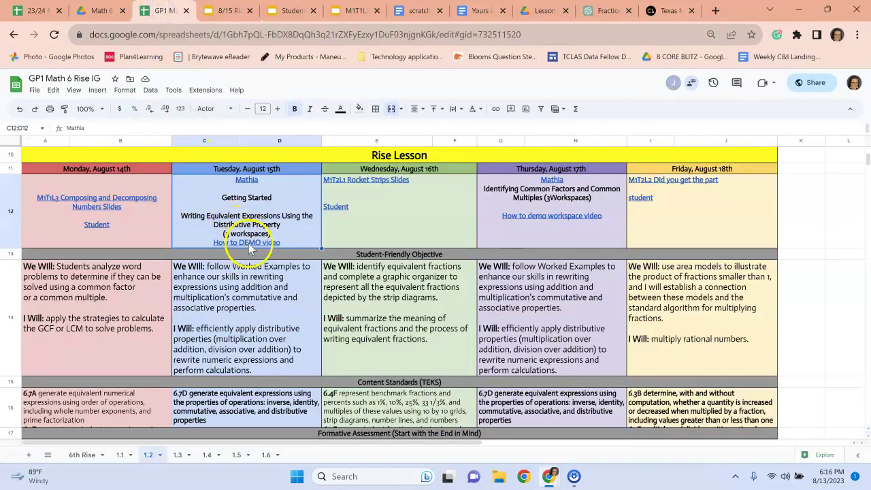
mouse_move(249, 248)
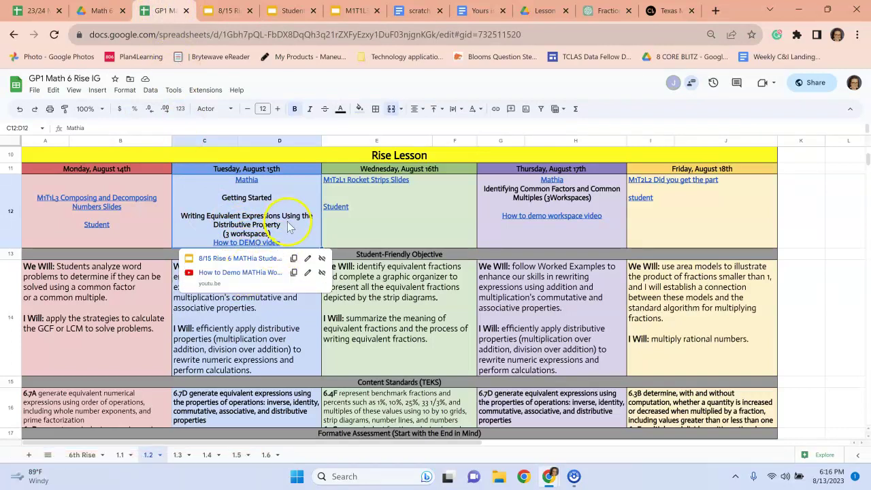
scroll(395, 228, "down", 5)
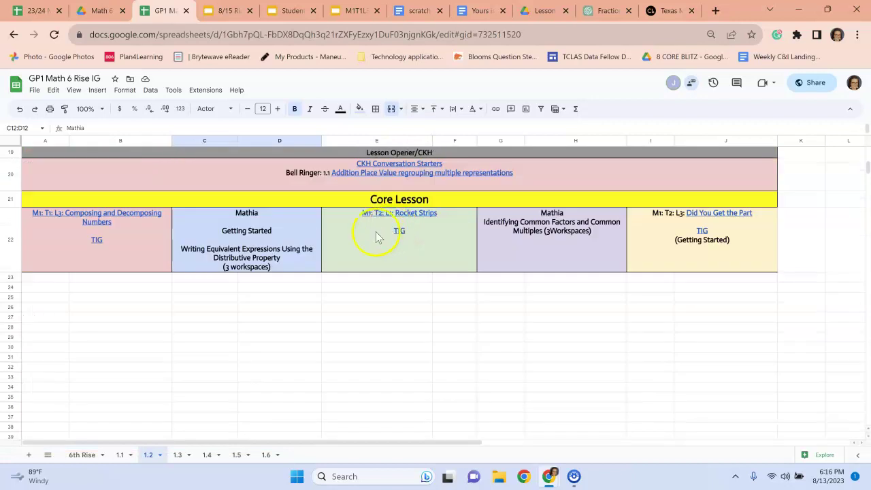
scroll(327, 240, "up", 3)
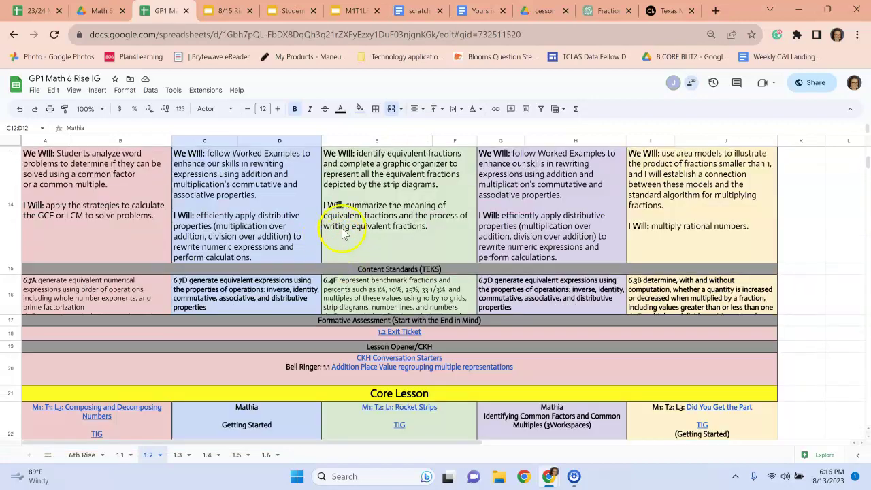
scroll(244, 213, "up", 2)
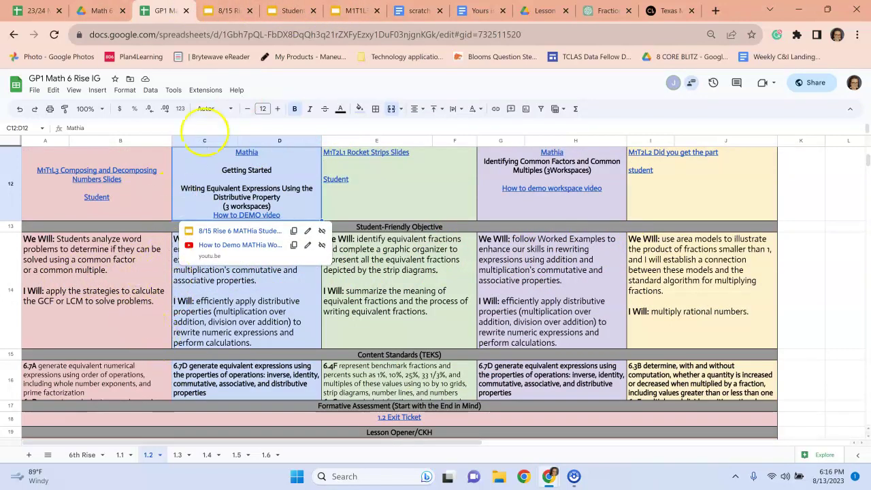
Switch to the teacher M1T1L3 slide deck and display the Learning Goals on slide 4.
left_click(352, 10)
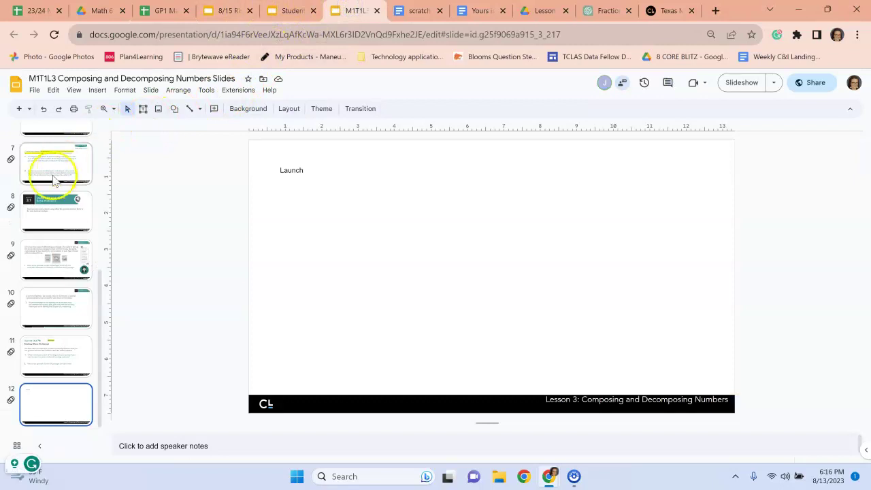
scroll(54, 179, "up", 4)
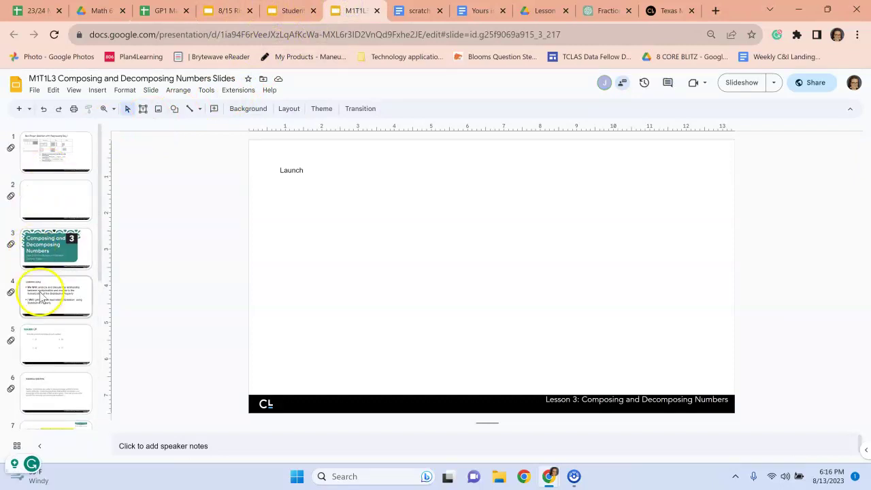
left_click(43, 296)
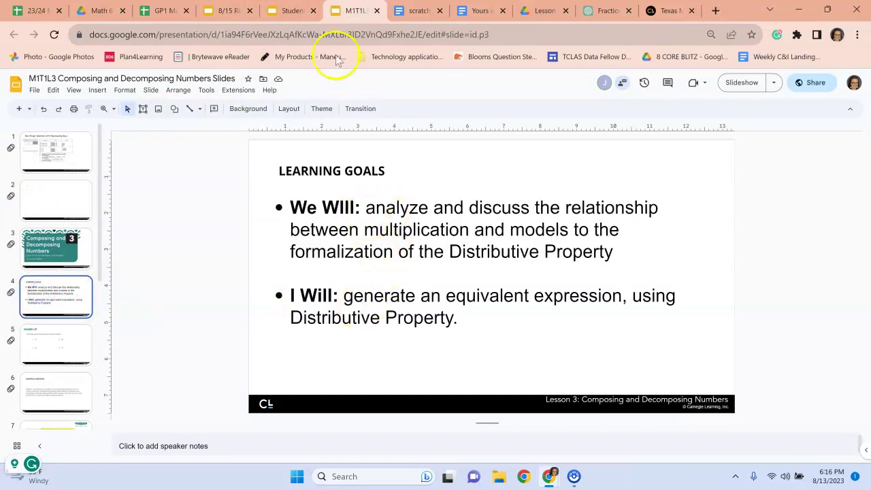
Return to the guide and open the 1.2 Exit Ticket slides from the Formative Assessment row.
left_click(167, 10)
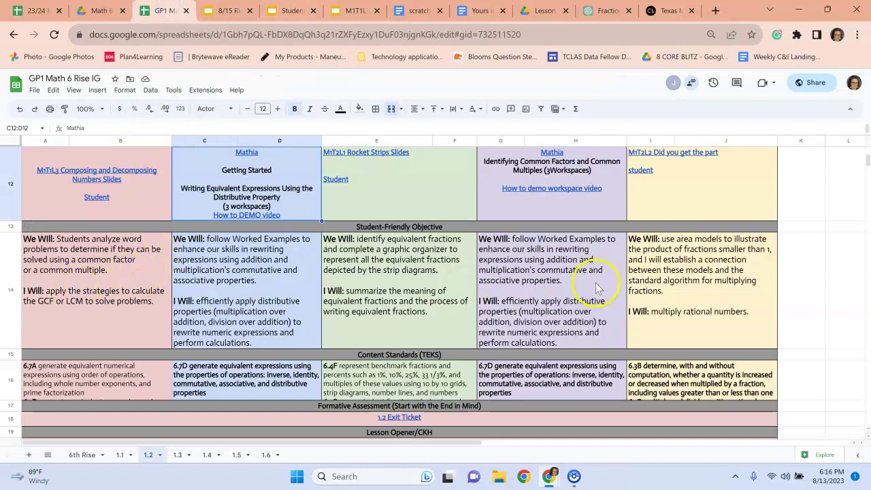
scroll(139, 337, "down", 1)
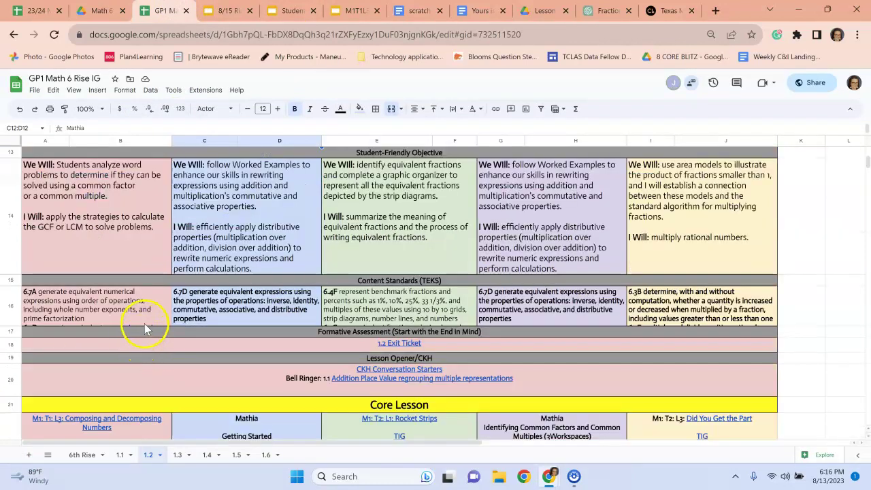
mouse_move(407, 347)
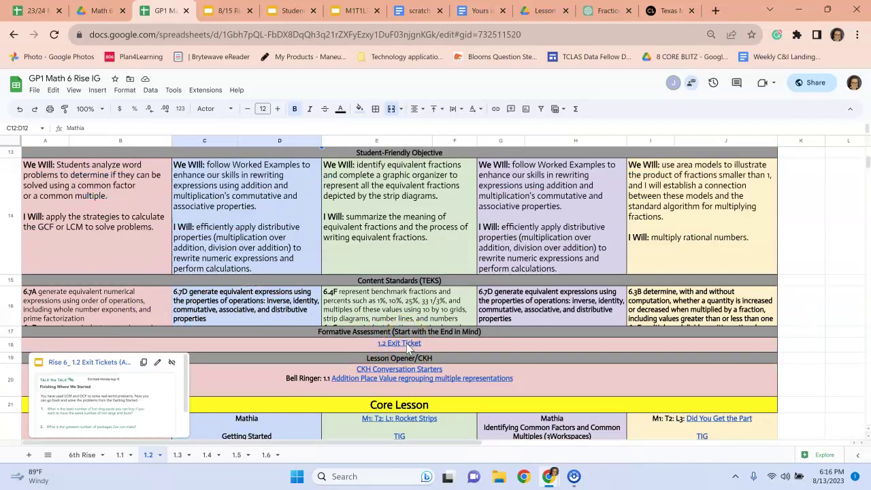
left_click(409, 347)
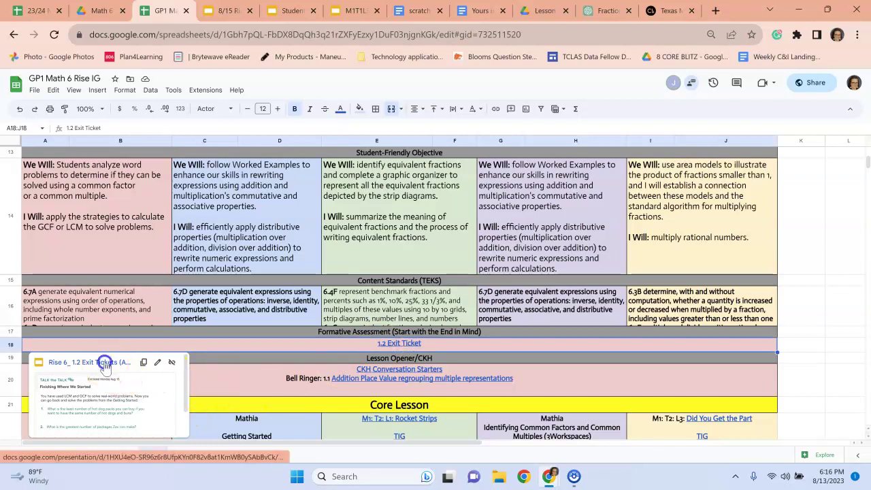
left_click(88, 362)
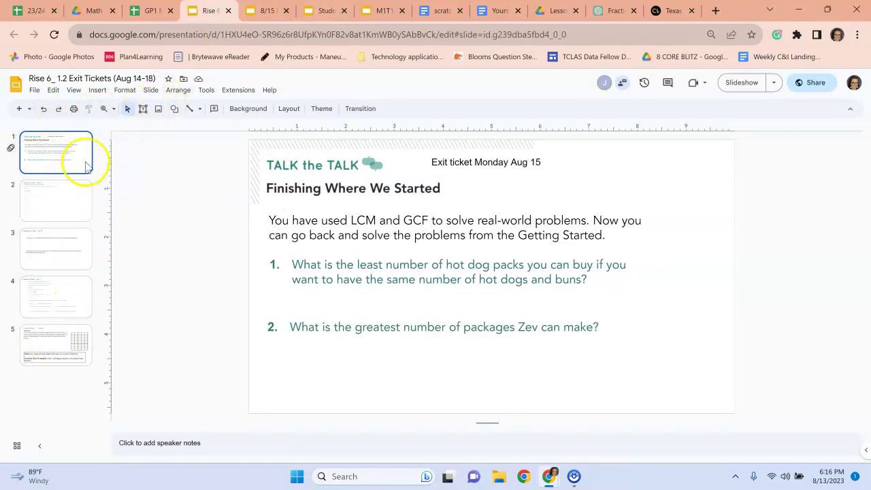
Return to the guide and open the Addition Place Value bell ringer slides from the Lesson Opener/CKH row.
left_click(144, 11)
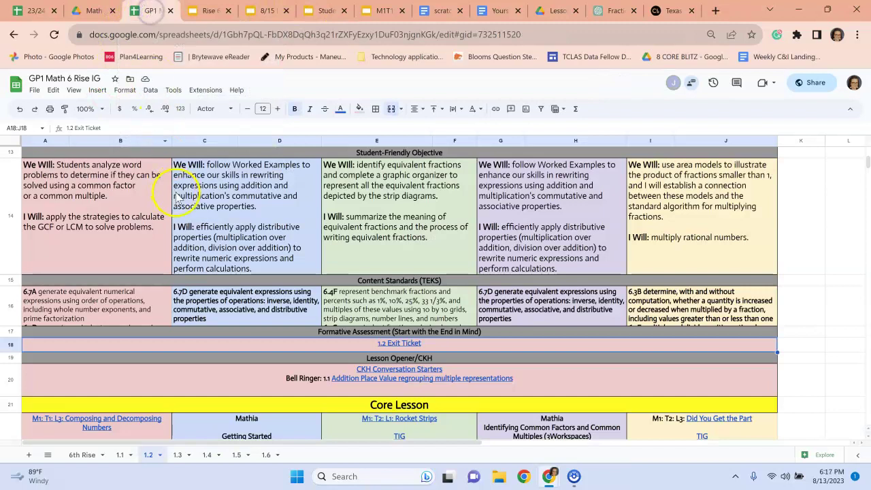
left_click(379, 386)
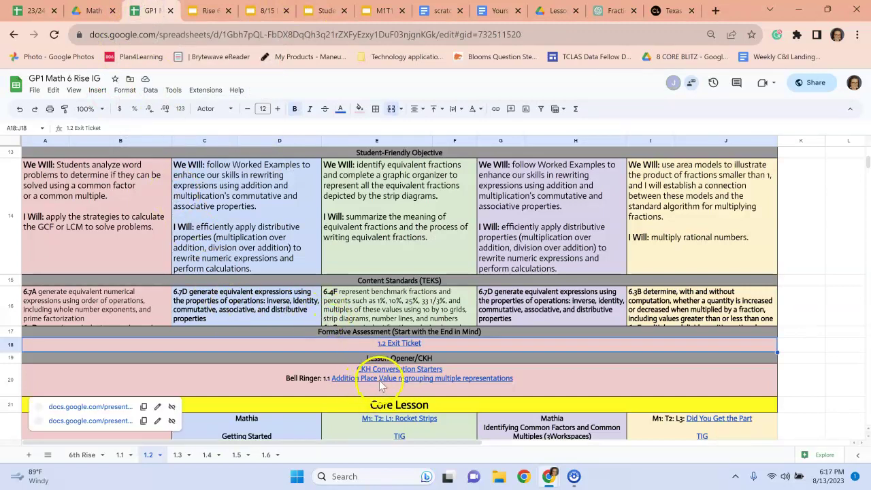
left_click(65, 421)
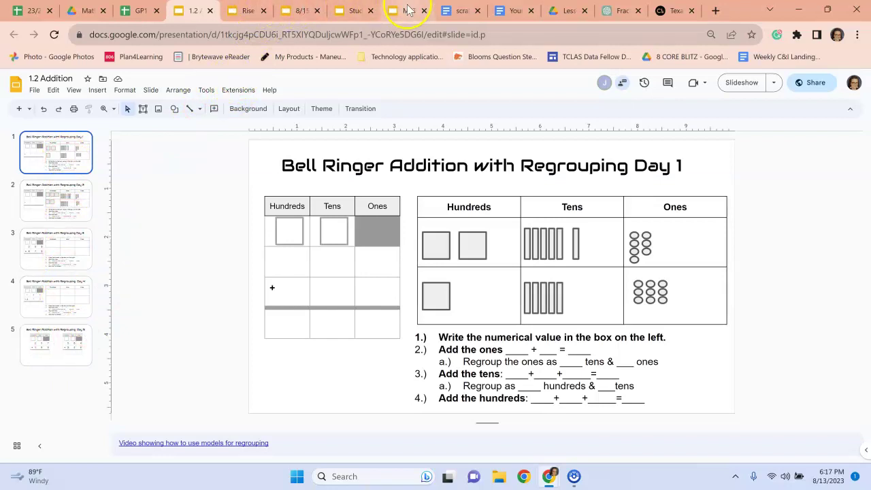
Return to the guide and examine the Core Lesson row, previewing Monday's lesson and TIG document links.
left_click(141, 10)
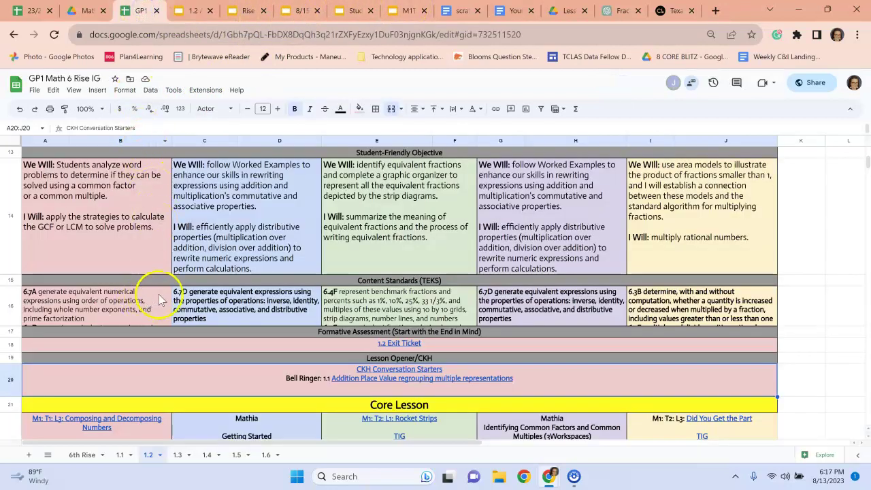
scroll(173, 294, "down", 3)
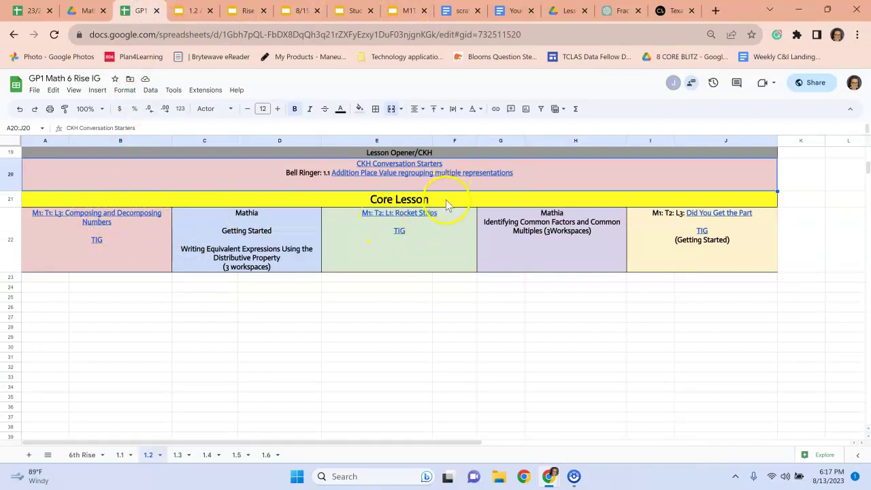
mouse_move(84, 224)
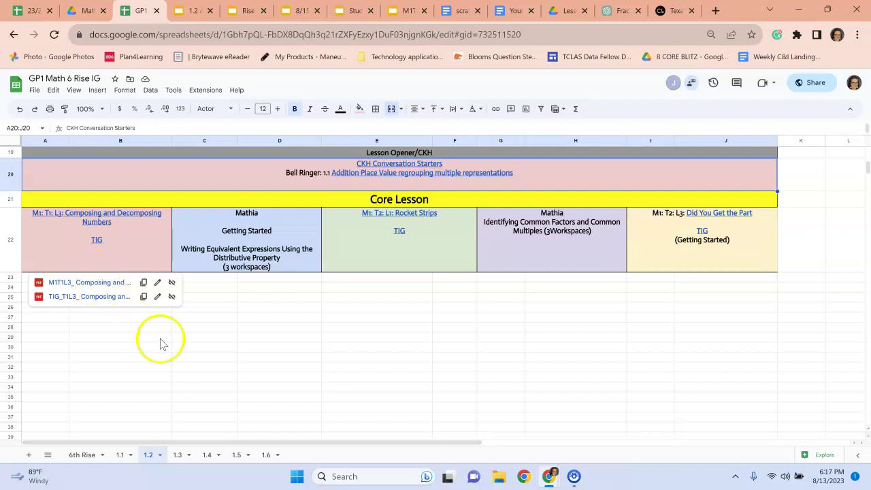
scroll(275, 349, "up", 5)
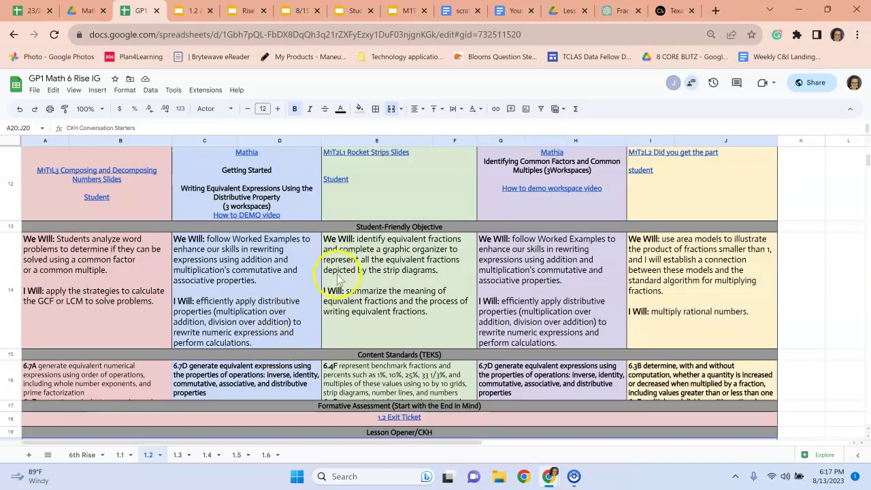